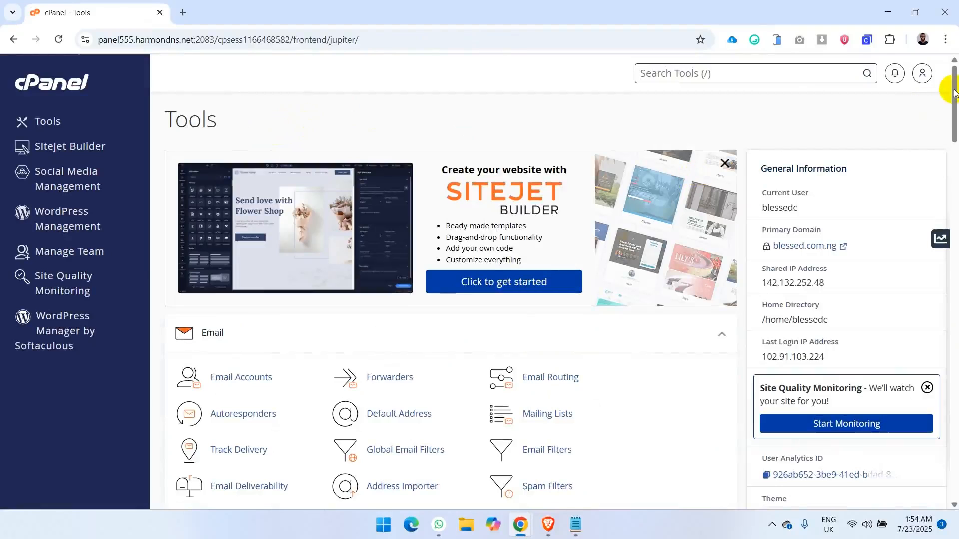
- Open phpMyAdmin from the Databases tools in cPanel
{"action": "left_click_drag", "start_coordinate": [952, 87], "coordinate": [942, 178]}
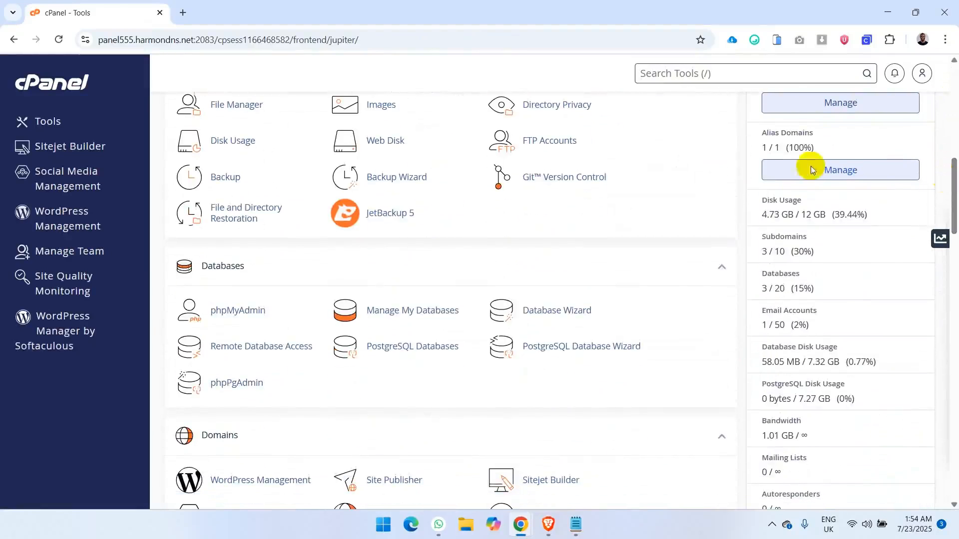
{"action": "left_click", "coordinate": [242, 311]}
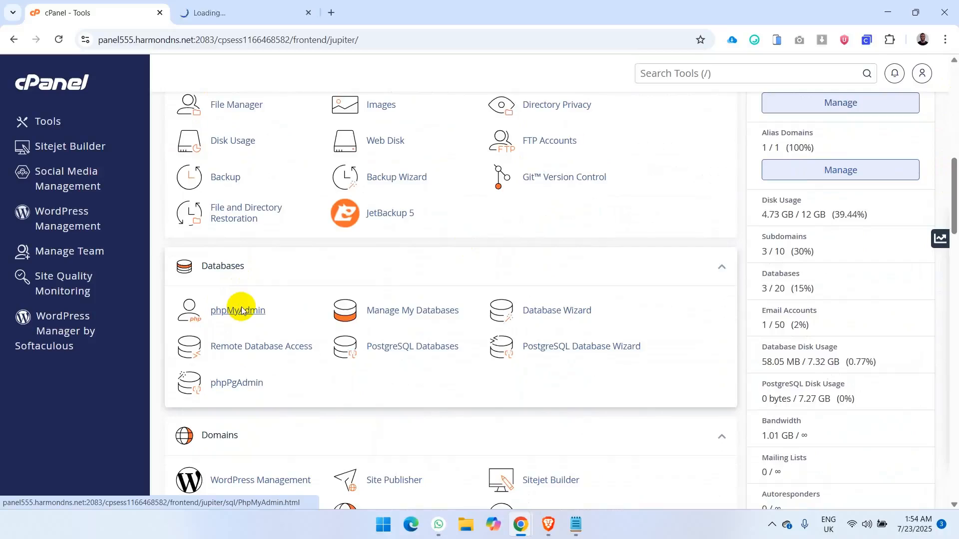
{"action": "left_click", "coordinate": [209, 15]}
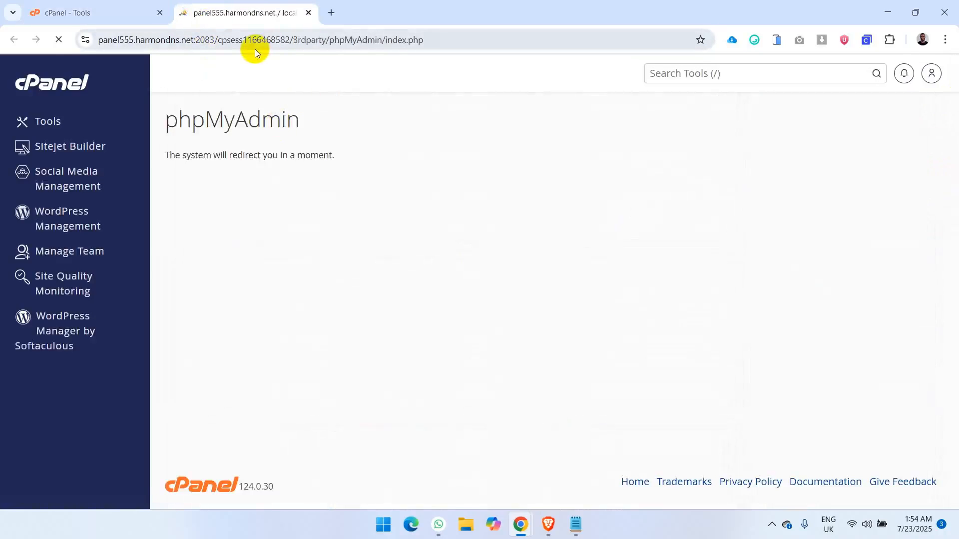
- Look up the database details of the tut.blessed.com.ng installation in Softaculous's WordPress Manager
{"action": "left_click", "coordinate": [125, 11]}
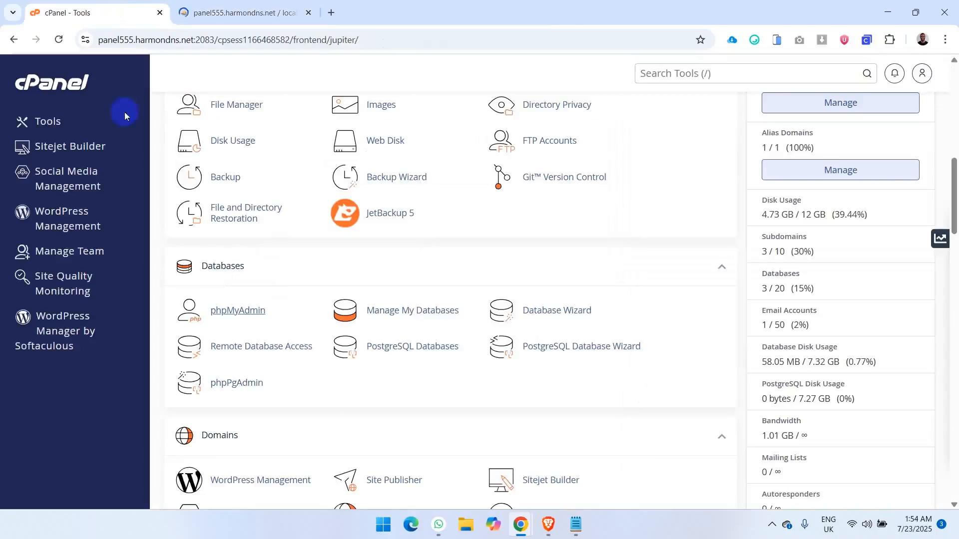
{"action": "left_click", "coordinate": [60, 331]}
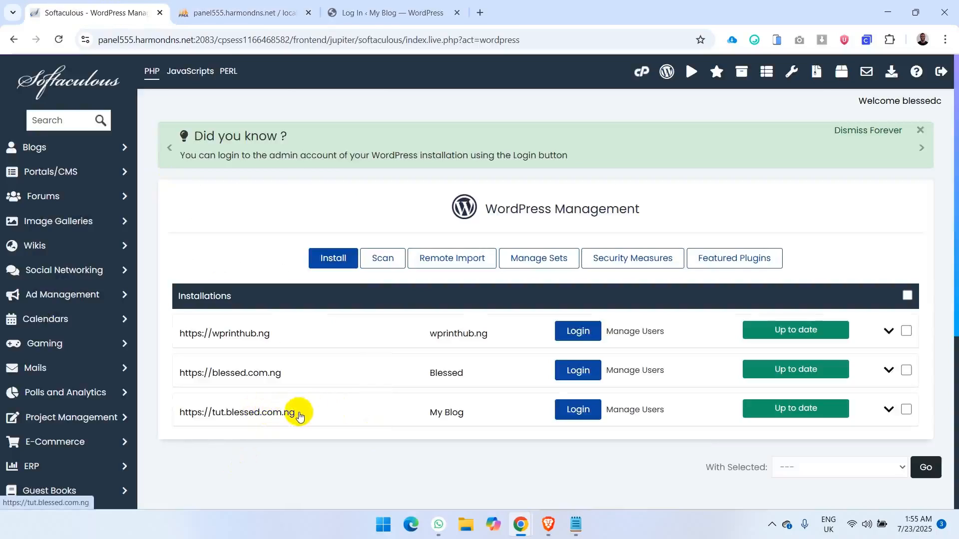
{"action": "left_click", "coordinate": [357, 5]}
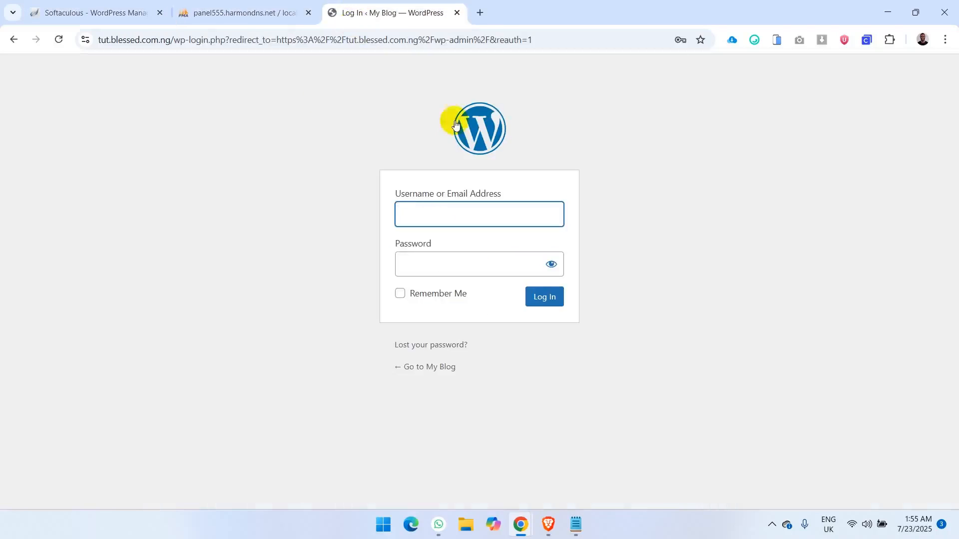
{"action": "left_click", "coordinate": [111, 8]}
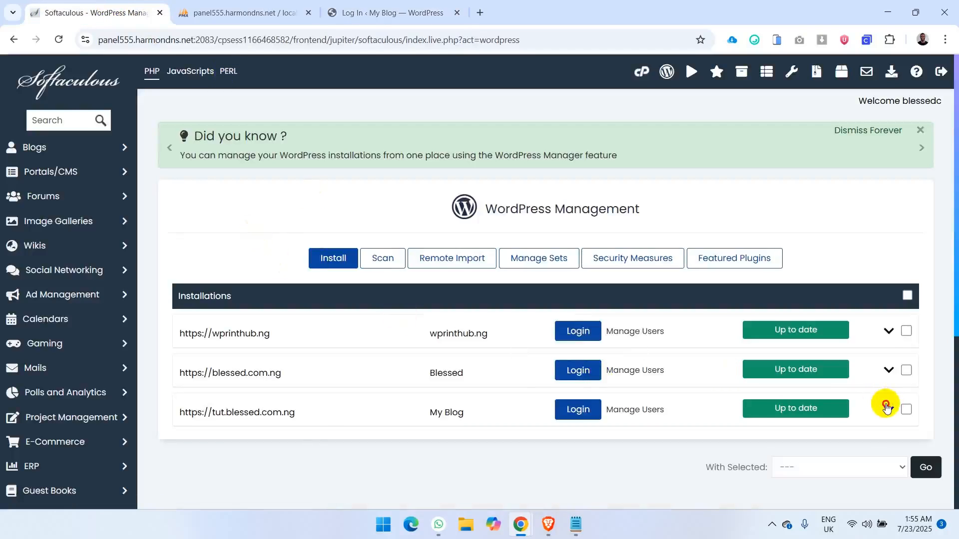
{"action": "left_click", "coordinate": [888, 409]}
{"action": "left_click_drag", "start_coordinate": [950, 239], "coordinate": [946, 418]}
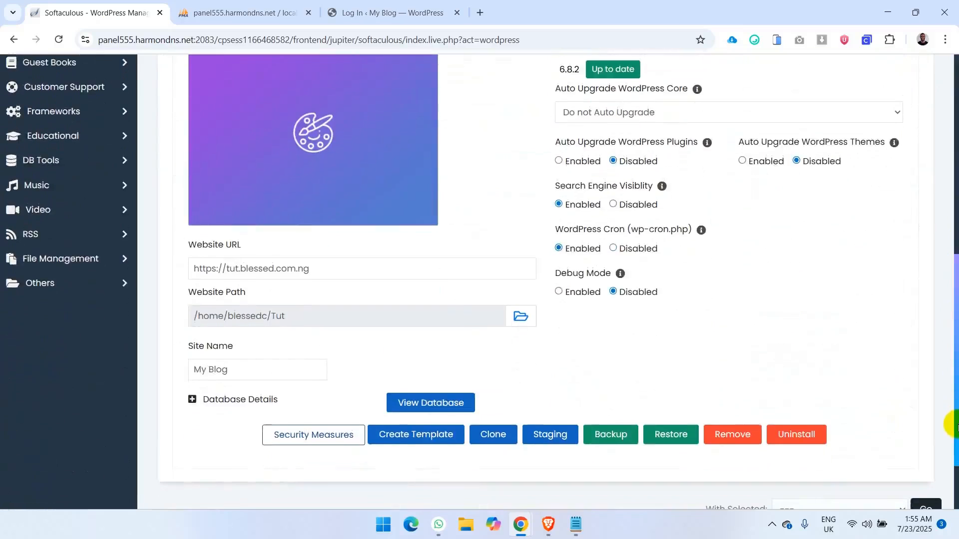
{"action": "left_click", "coordinate": [258, 400]}
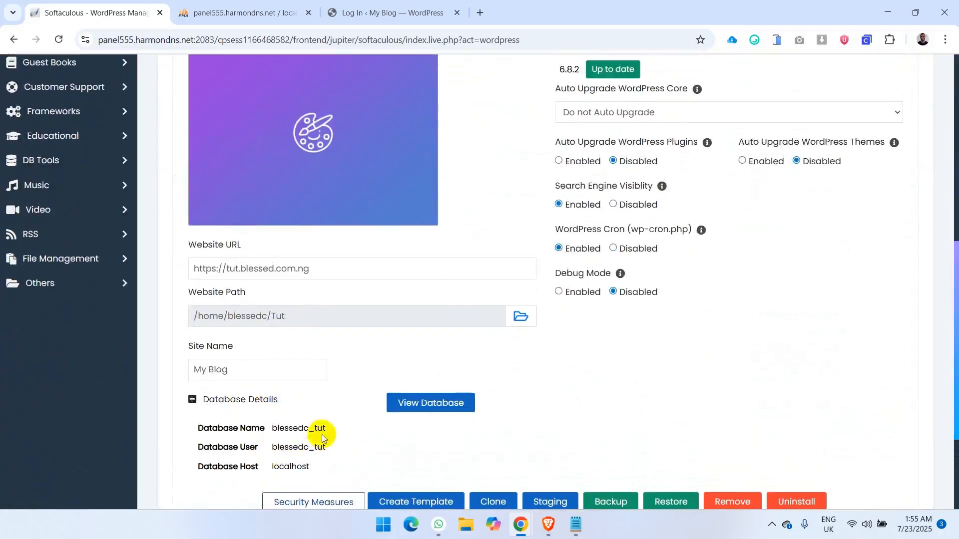
- In phpMyAdmin, expand the blessedc_tut database, view the wptw_options table and browse the wptw_users table
{"action": "left_click", "coordinate": [210, 9]}
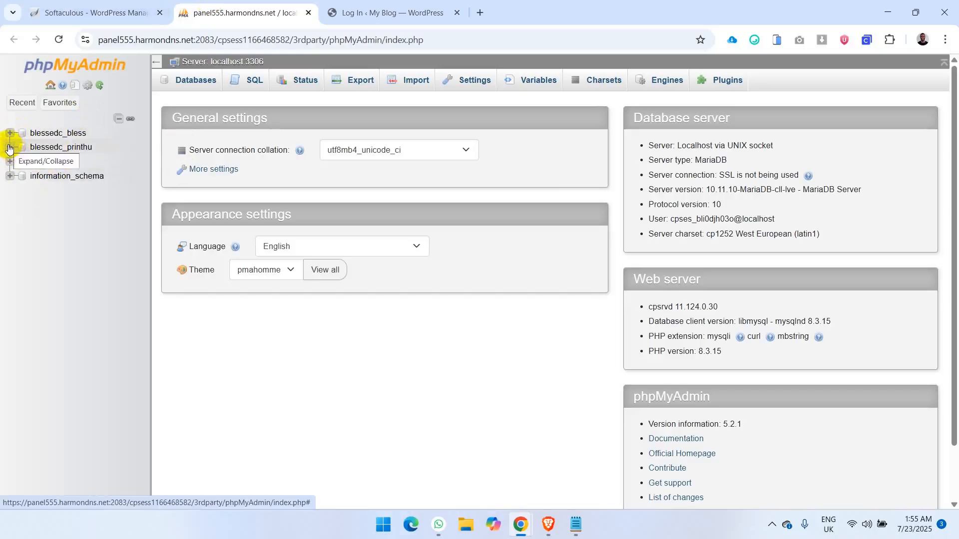
{"action": "left_click", "coordinate": [11, 163]}
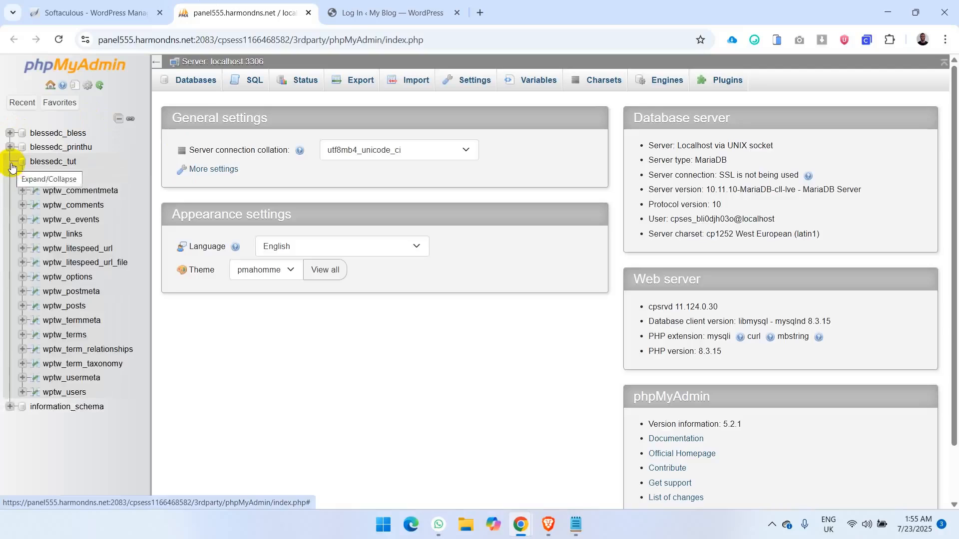
{"action": "left_click", "coordinate": [80, 280]}
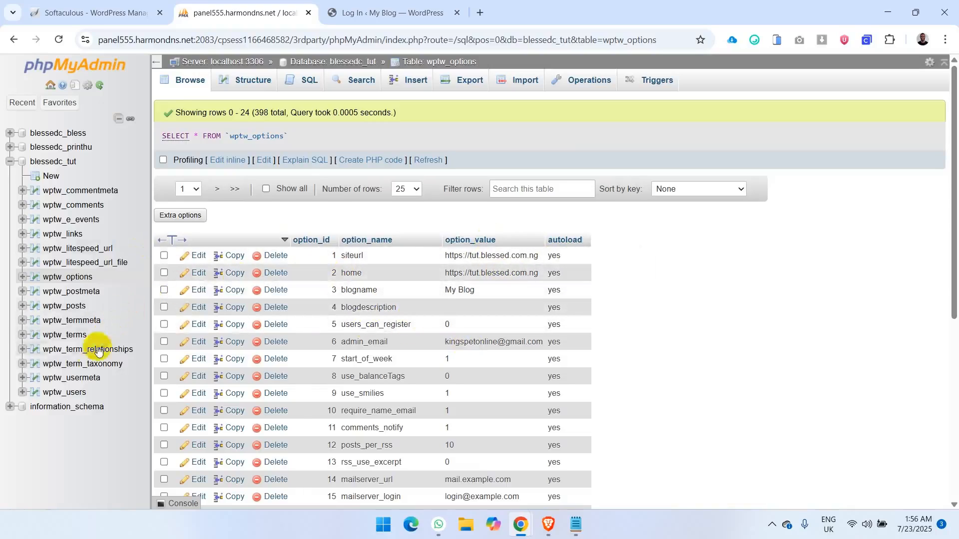
{"action": "left_click", "coordinate": [78, 393]}
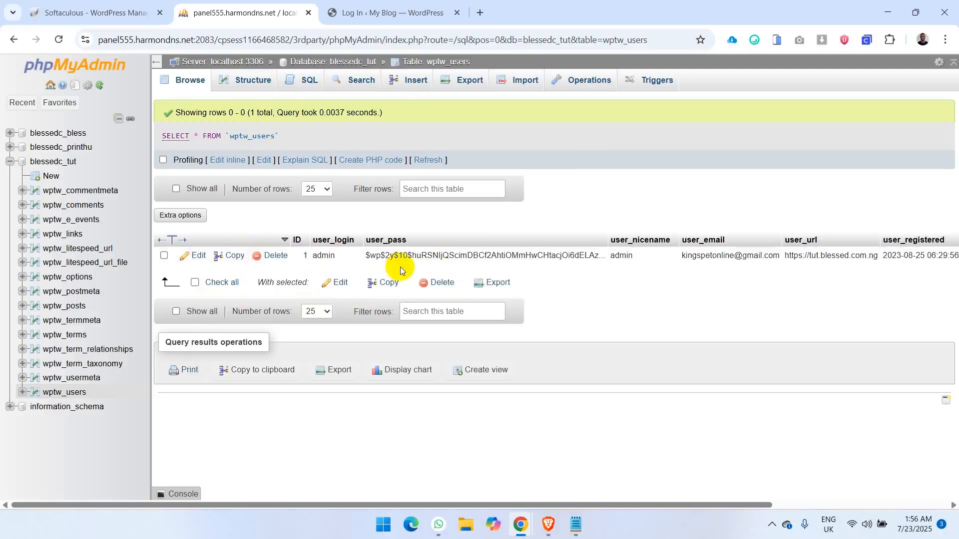
- Edit the admin user's record and replace the user_pass value with a new account password
{"action": "left_click", "coordinate": [197, 257]}
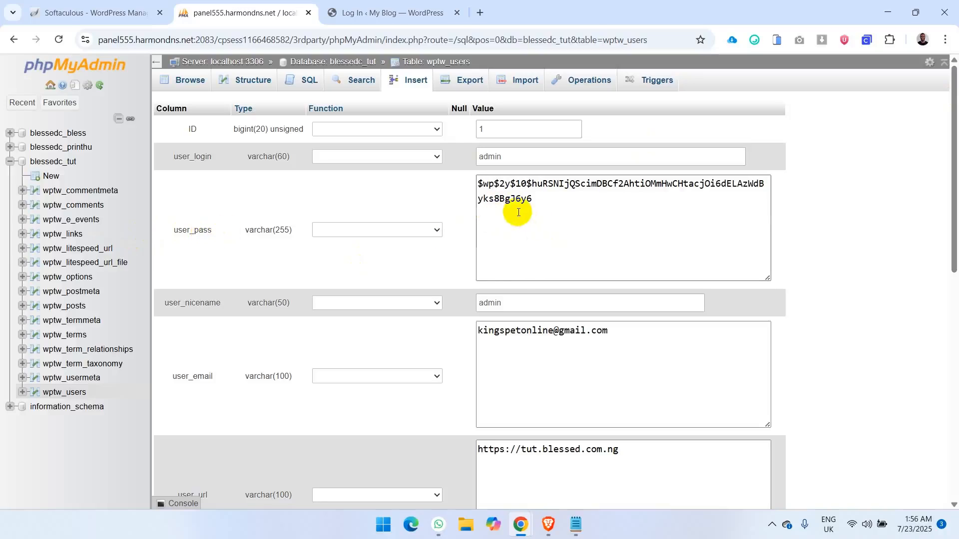
{"action": "left_click", "coordinate": [538, 209]}
{"action": "key", "text": "ctrl+a"}
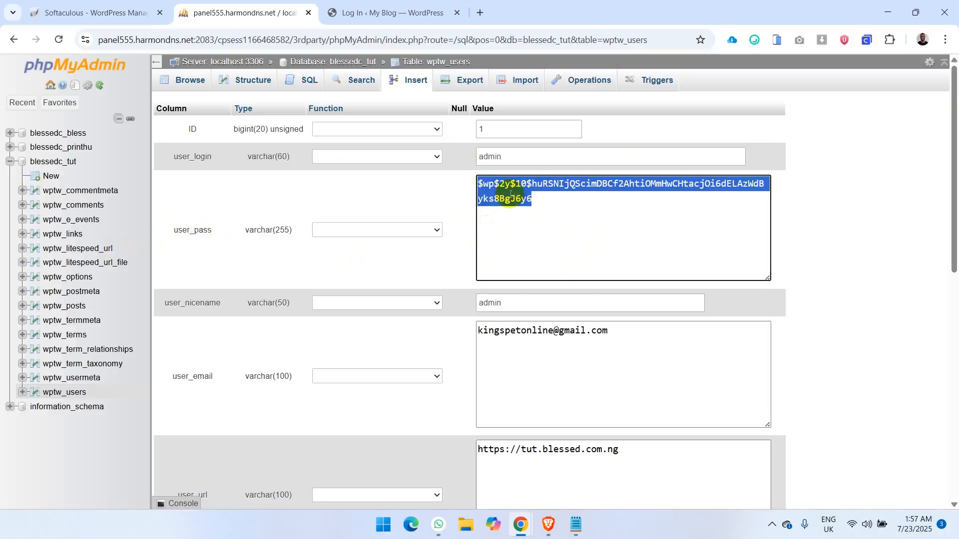
{"action": "key", "text": "BackSpace"}
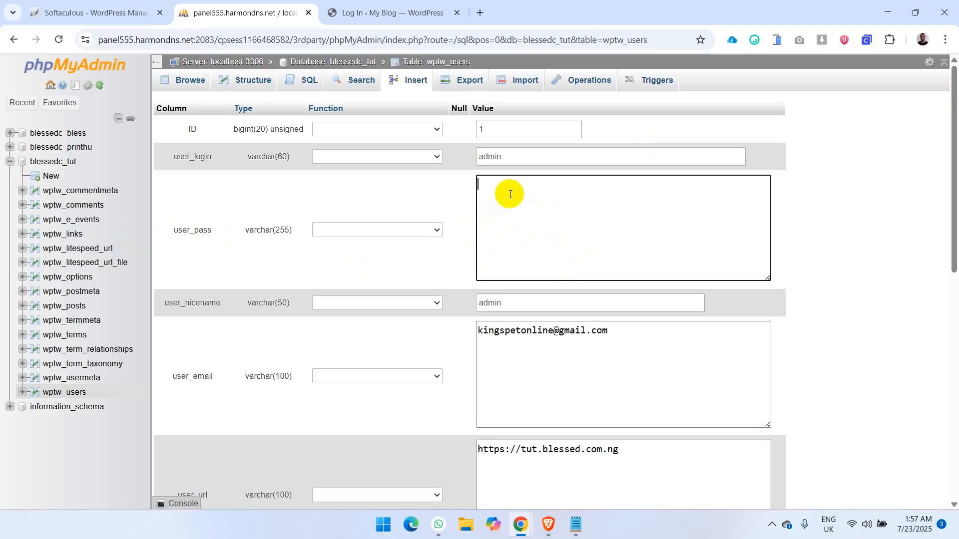
{"action": "key", "text": "ctrl+v"}
{"action": "left_click", "coordinate": [491, 186]}
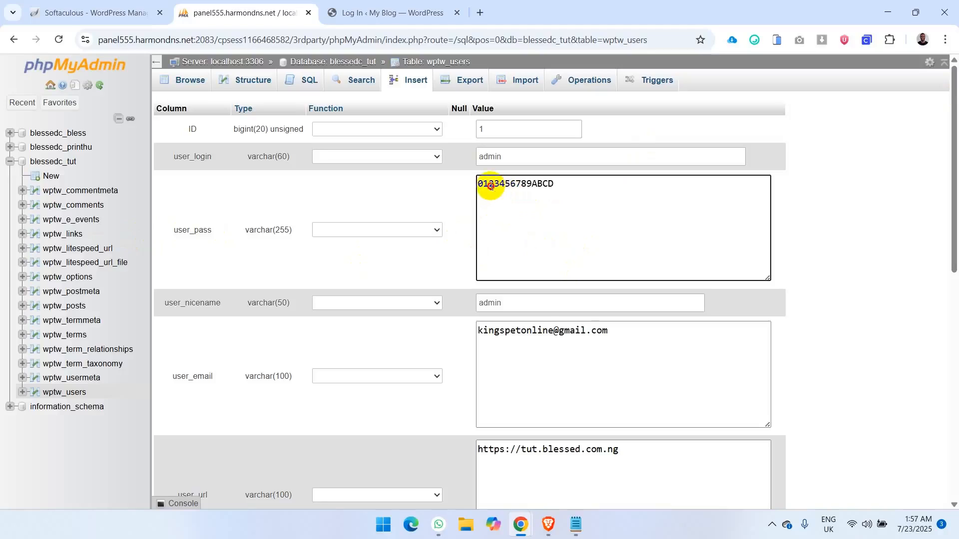
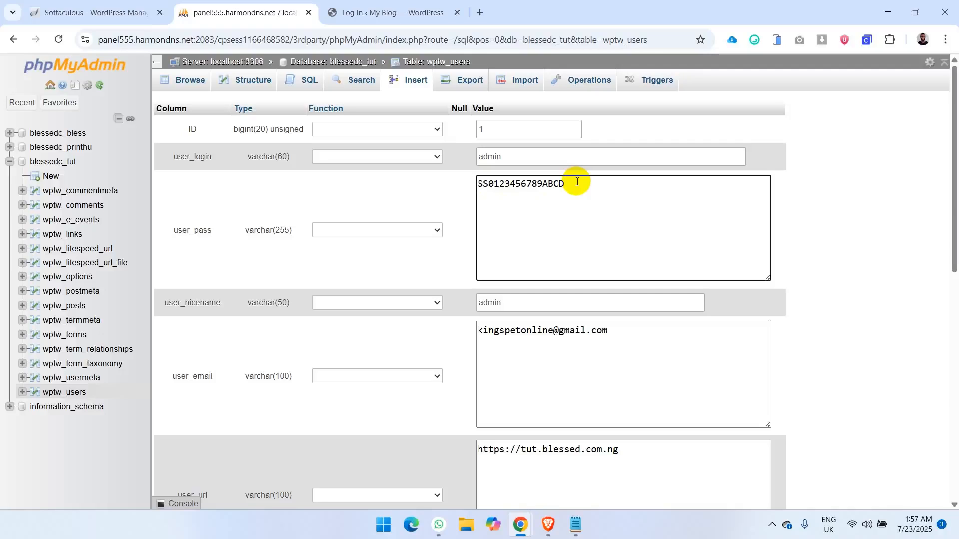
{"action": "double_click", "coordinate": [577, 181]}
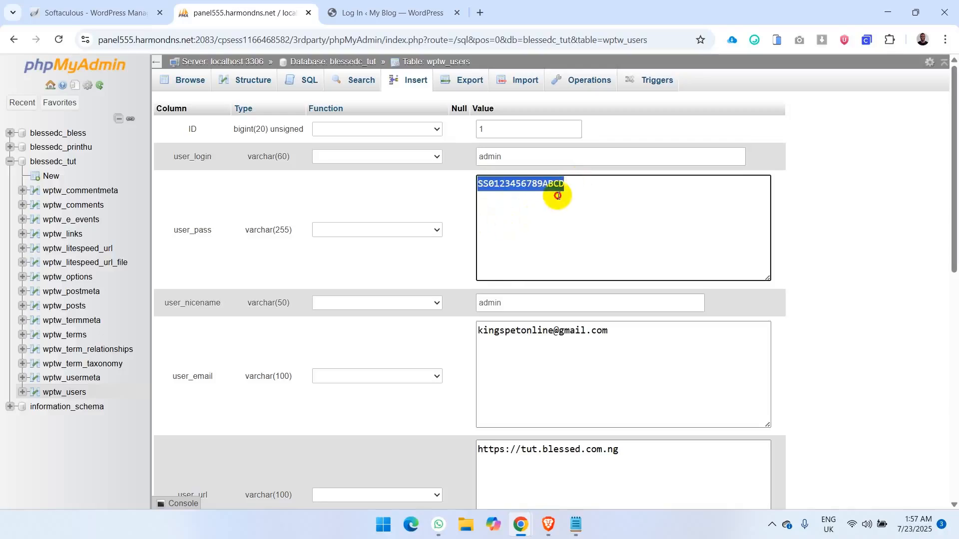
{"action": "left_click", "coordinate": [558, 196]}
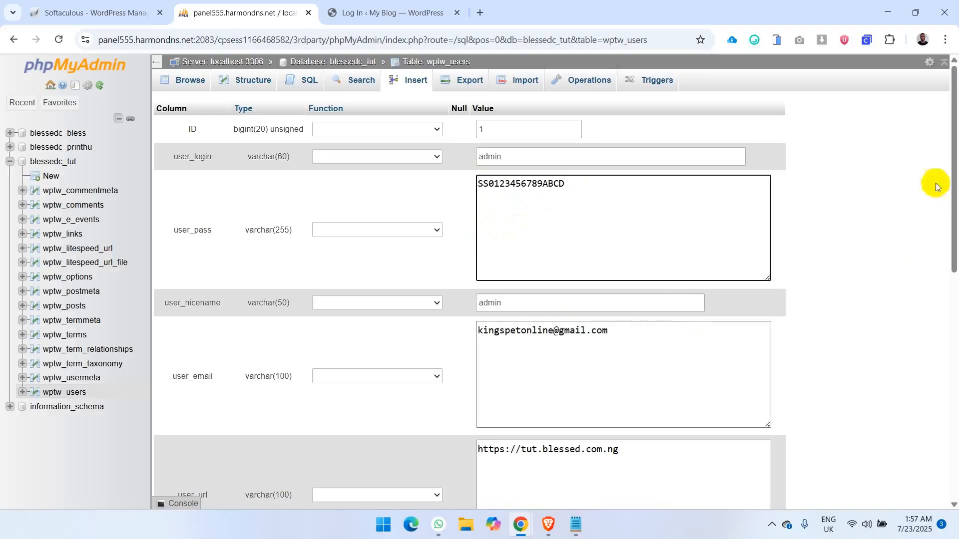
{"action": "mouse_move", "coordinate": [953, 133]}
{"action": "left_mouse_down"}
{"action": "mouse_move", "coordinate": [953, 225]}
{"action": "mouse_move", "coordinate": [955, 120]}
{"action": "left_mouse_up"}
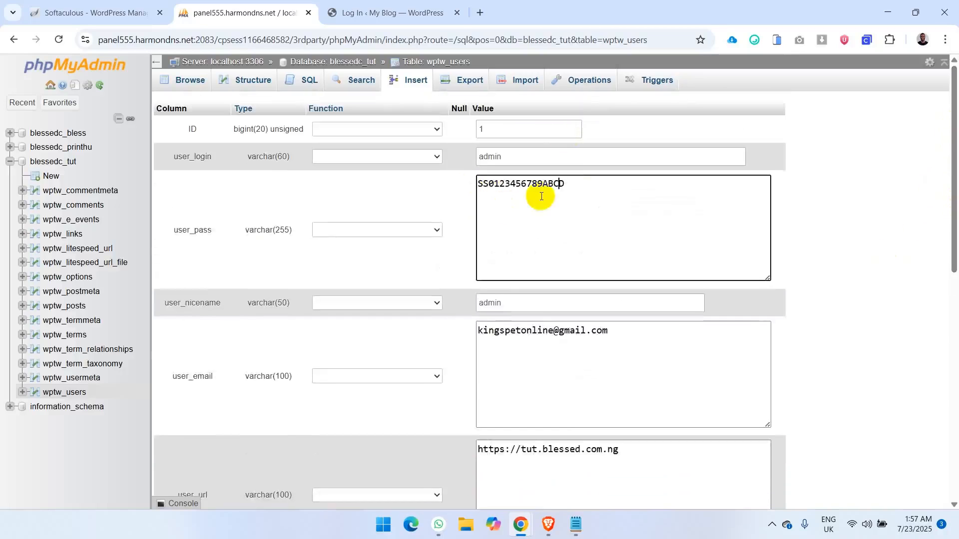
{"action": "left_click", "coordinate": [533, 212]}
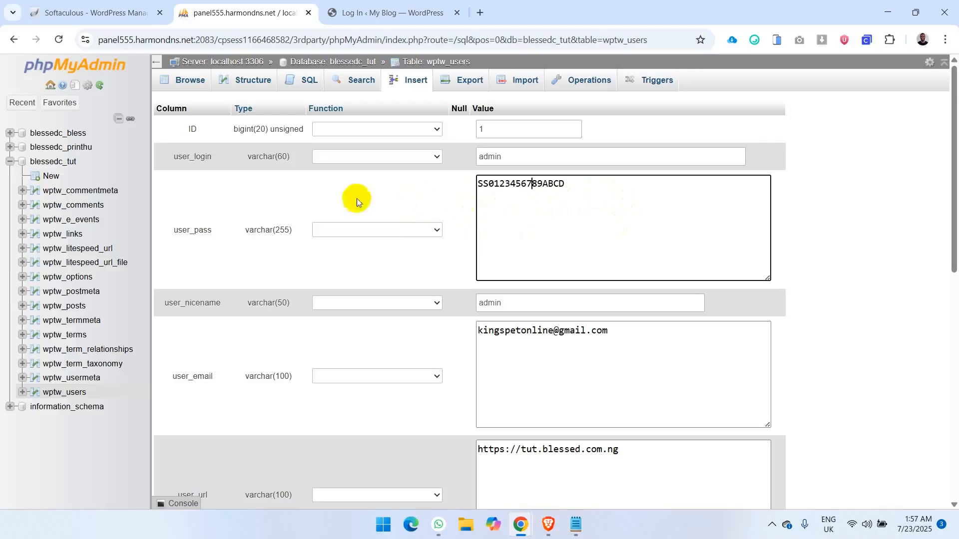
- Apply the MD5 function to the user_pass field
{"action": "left_click", "coordinate": [350, 231]}
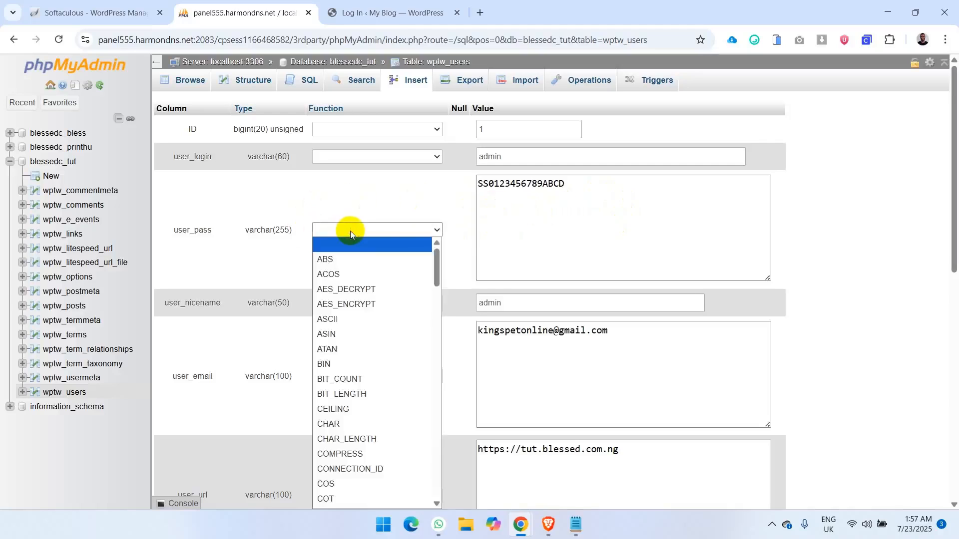
{"action": "left_click_drag", "start_coordinate": [437, 265], "coordinate": [453, 364]}
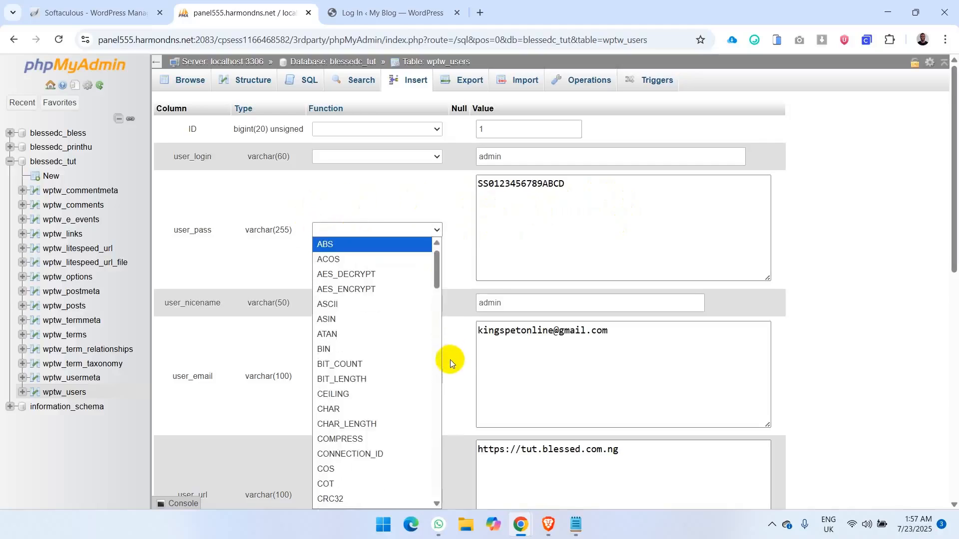
{"action": "key", "text": "m"}
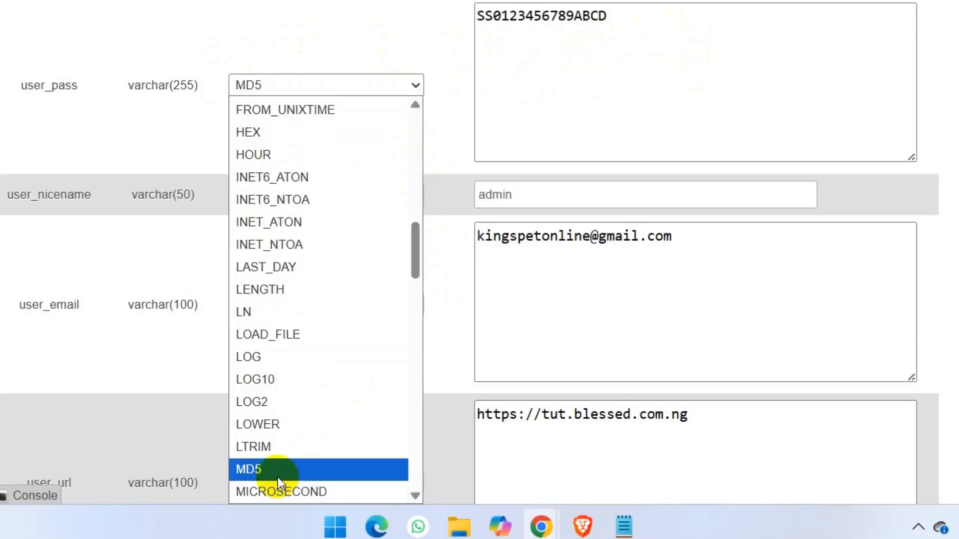
{"action": "left_click", "coordinate": [277, 479]}
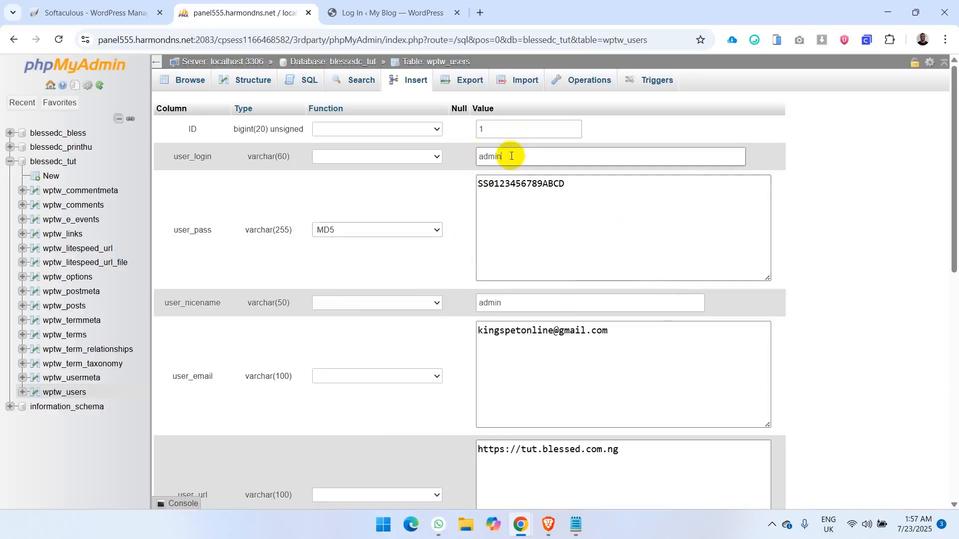
- Change the user_login value to myadmin and save the edited user record
{"action": "left_click_drag", "start_coordinate": [510, 156], "coordinate": [448, 158]}
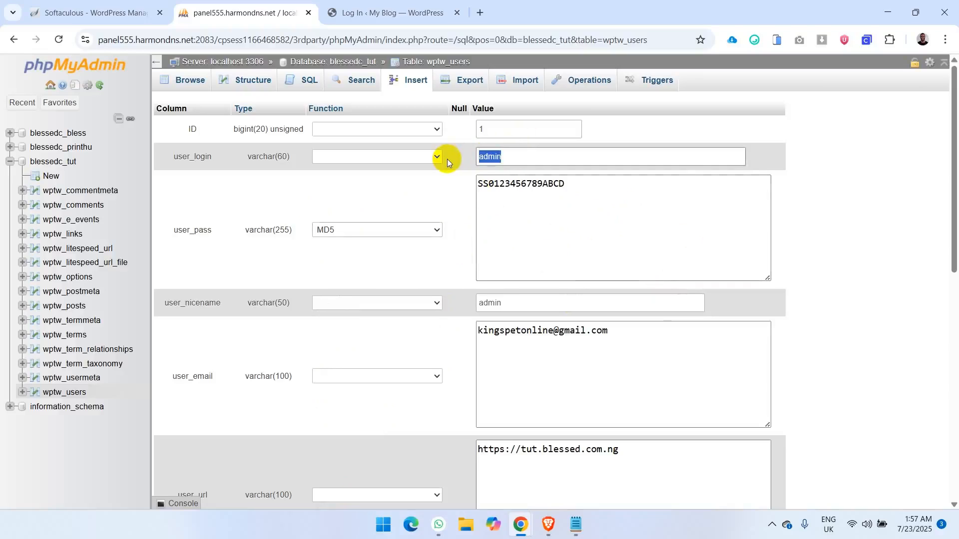
{"action": "key", "text": "Left"}
{"action": "type", "text": "my"}
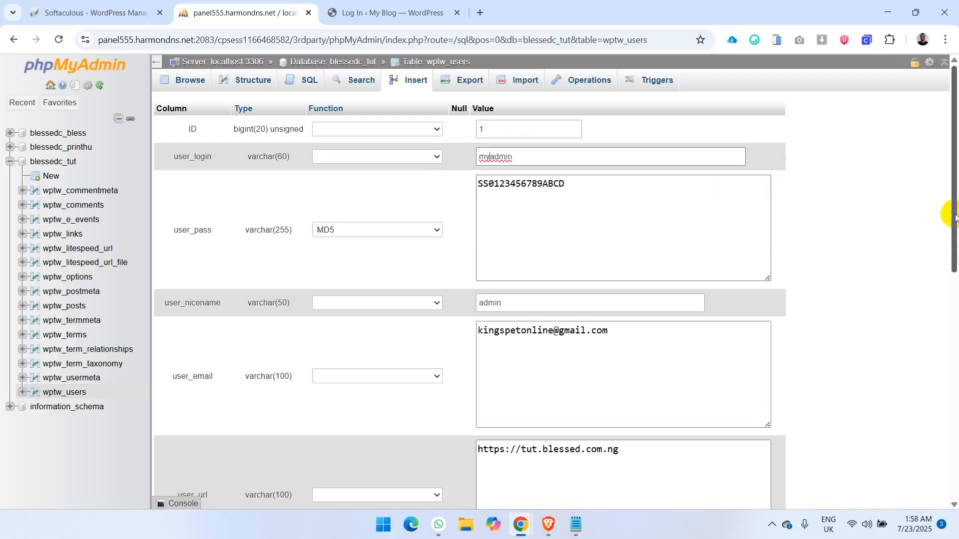
{"action": "left_click_drag", "start_coordinate": [954, 215], "coordinate": [955, 425]}
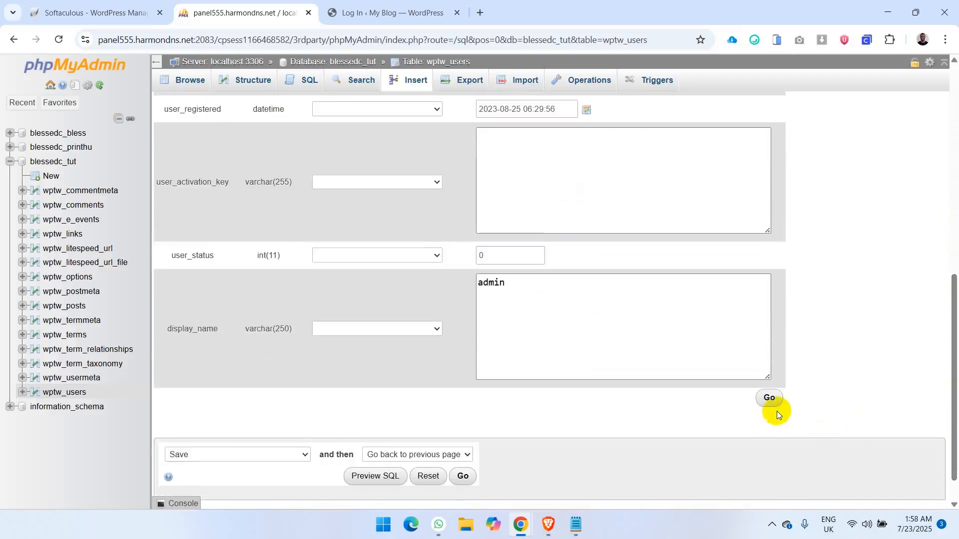
{"action": "left_click", "coordinate": [768, 399]}
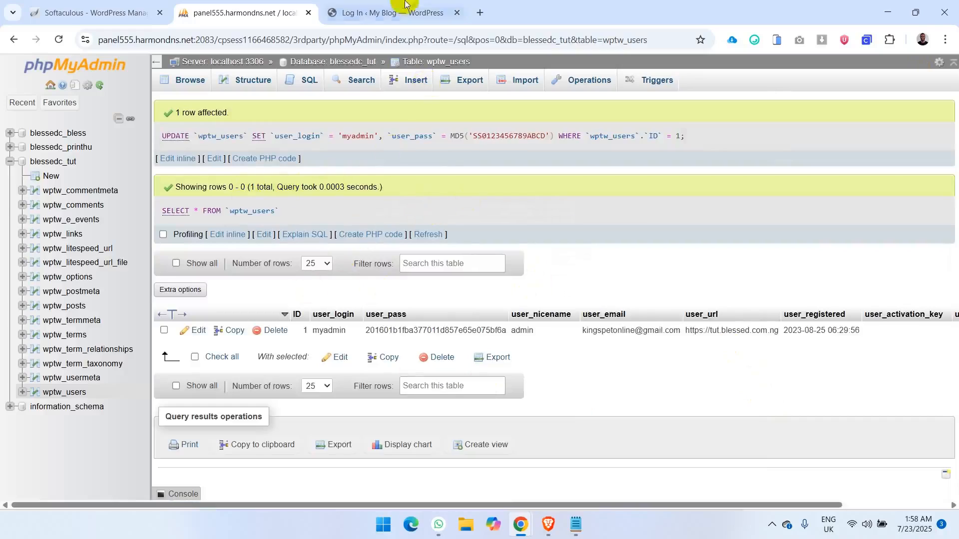
- Reload the My Blog WordPress login page and log in as myadmin with the new account password
{"action": "left_click", "coordinate": [389, 6]}
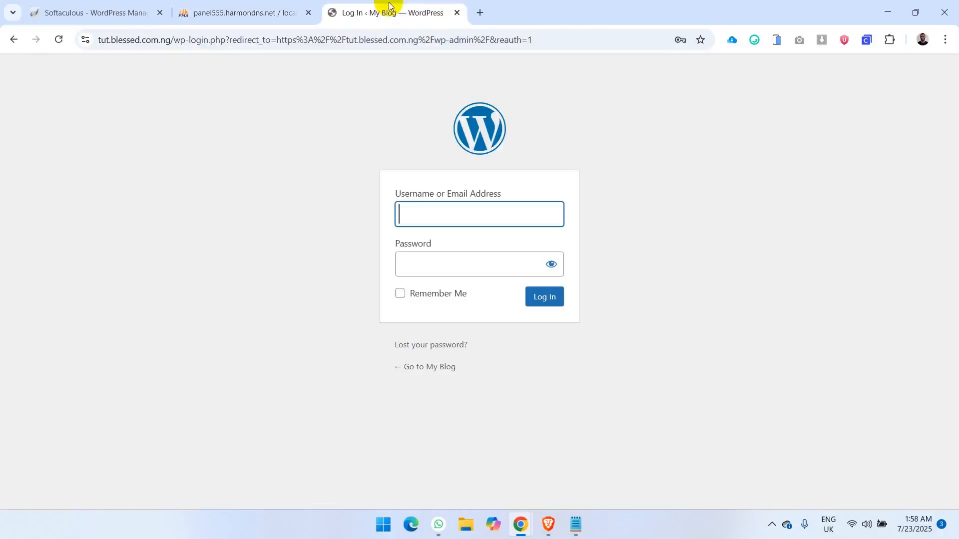
{"action": "left_click", "coordinate": [59, 39]}
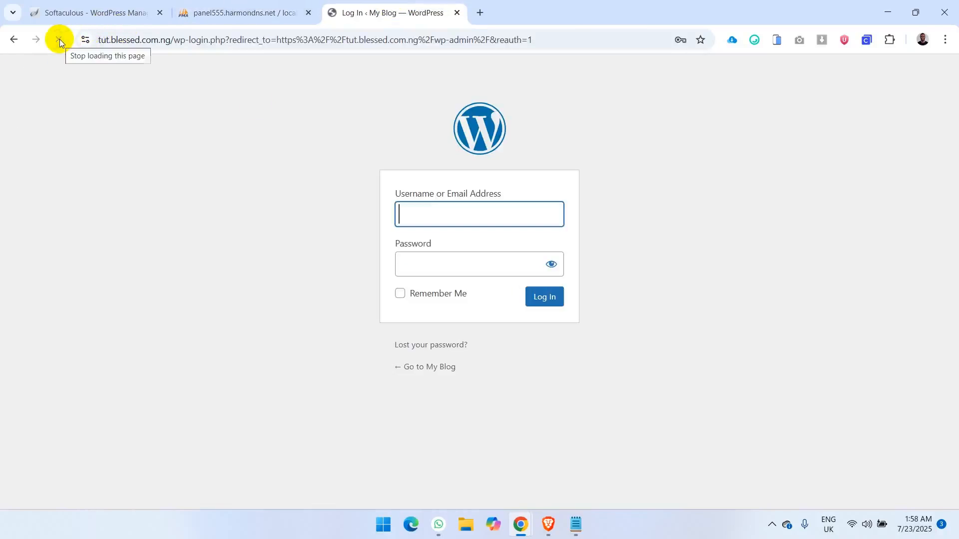
{"action": "left_click", "coordinate": [433, 212]}
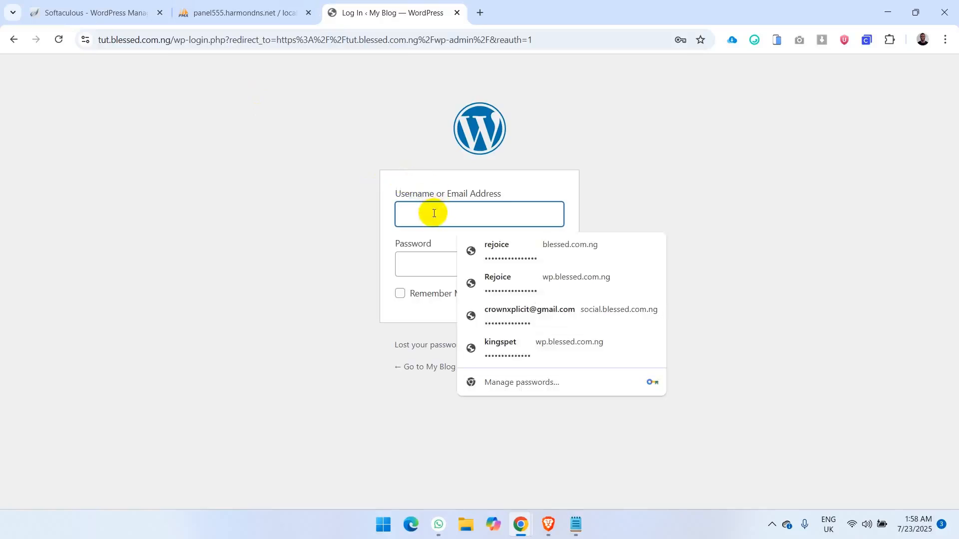
{"action": "type", "text": "myadmin"}
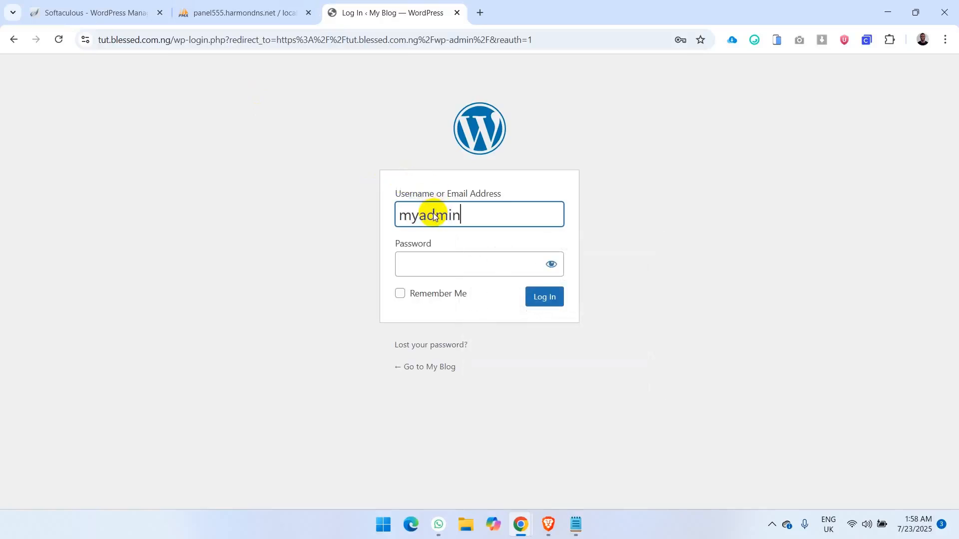
{"action": "key", "text": "Tab"}
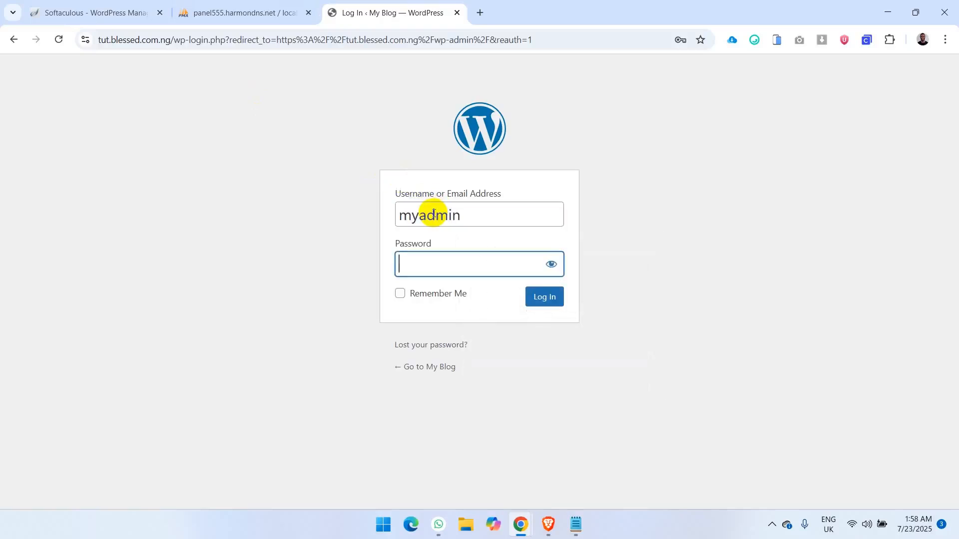
{"action": "key", "text": "ctrl+v"}
{"action": "left_click", "coordinate": [550, 266]}
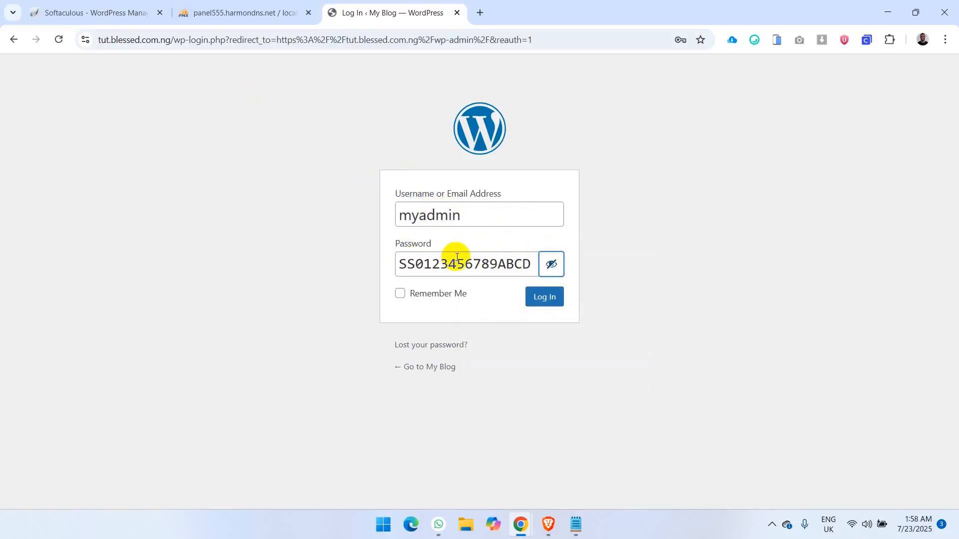
{"action": "left_click", "coordinate": [543, 300]}
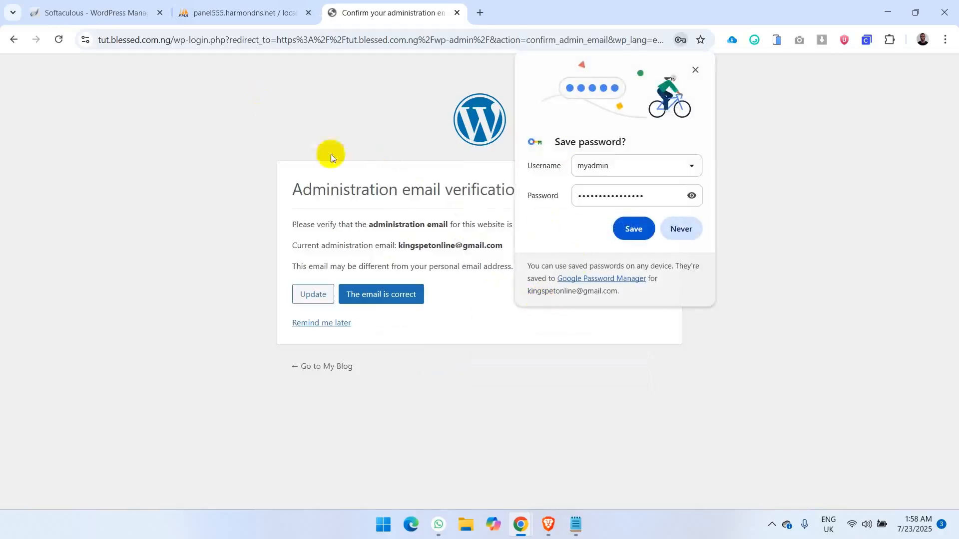
- Dismiss the browser's offer to save the password and choose to update the site's administration email
{"action": "left_click", "coordinate": [694, 71]}
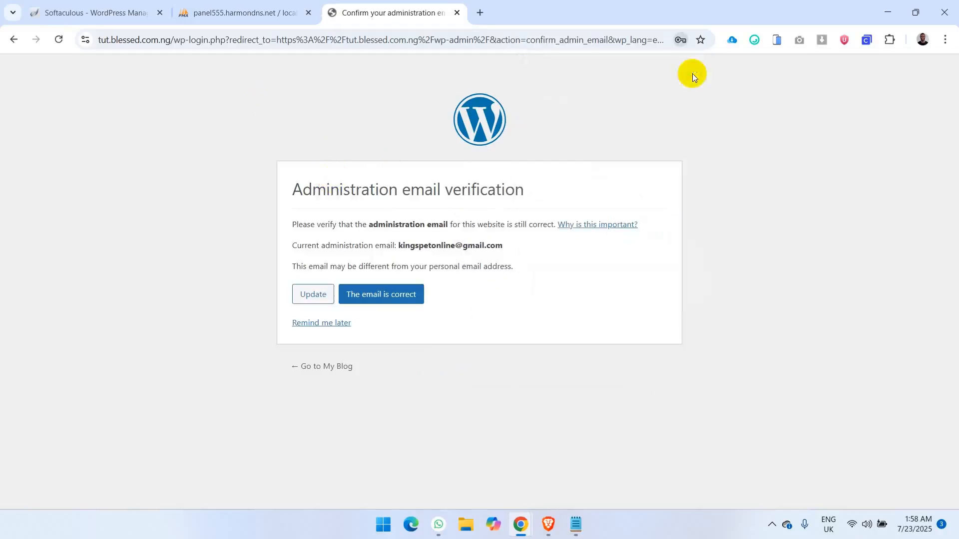
{"action": "left_click", "coordinate": [308, 299]}
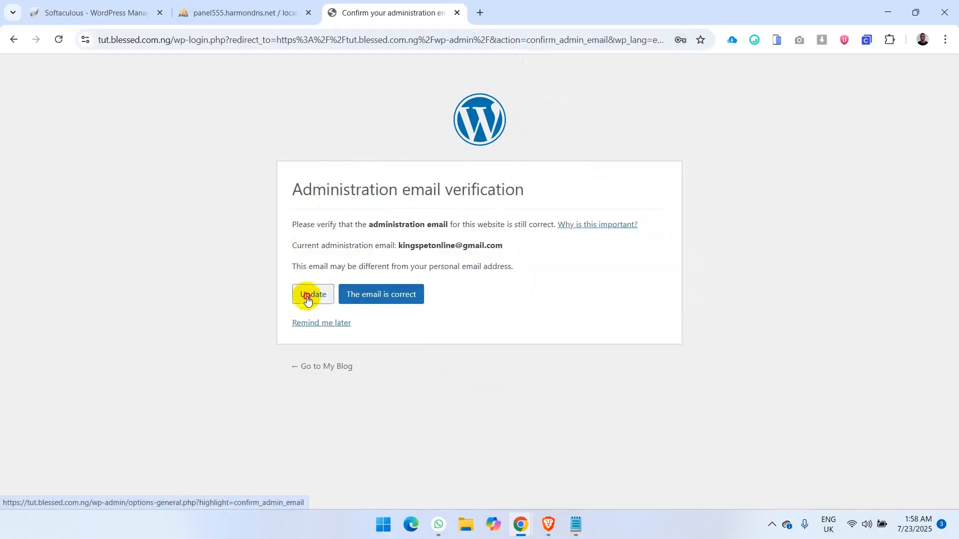